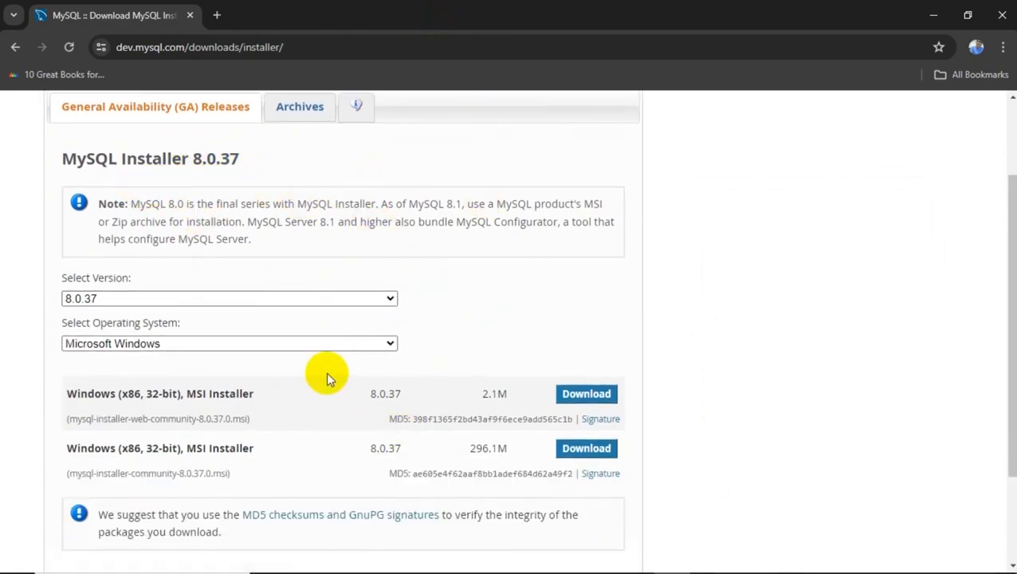
scroll(326, 379, "down", 1)
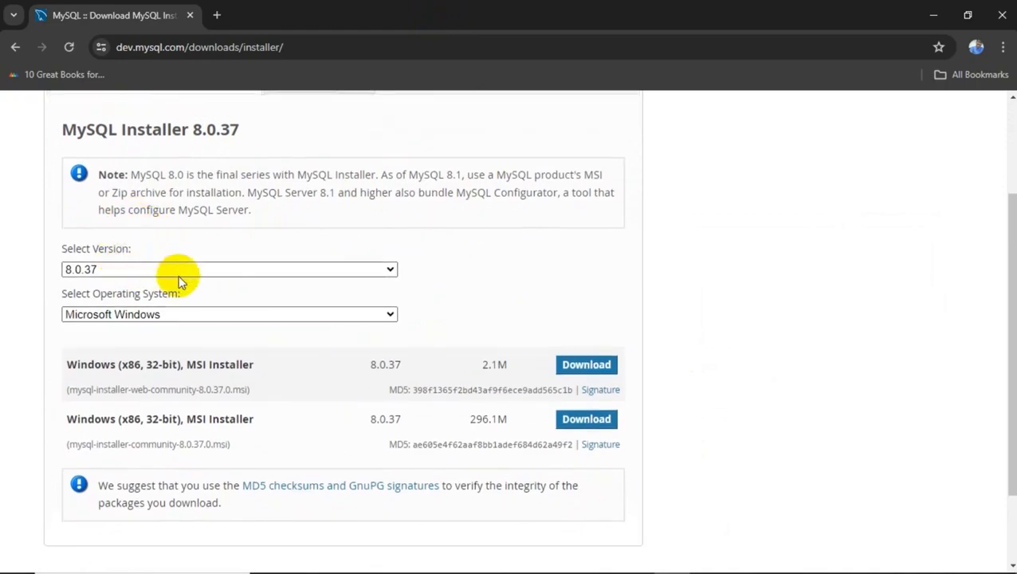
left_click(270, 271)
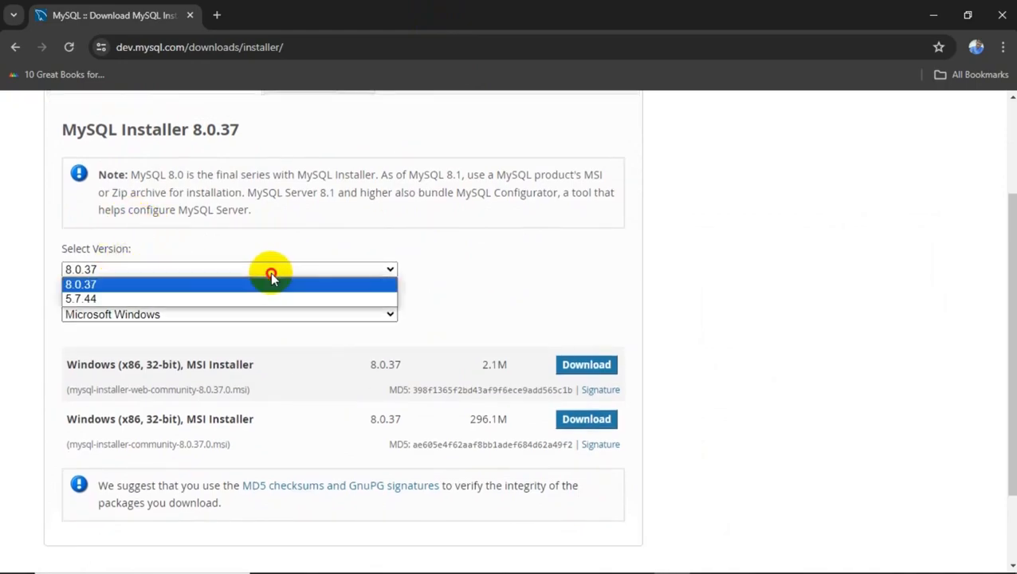
left_click(361, 215)
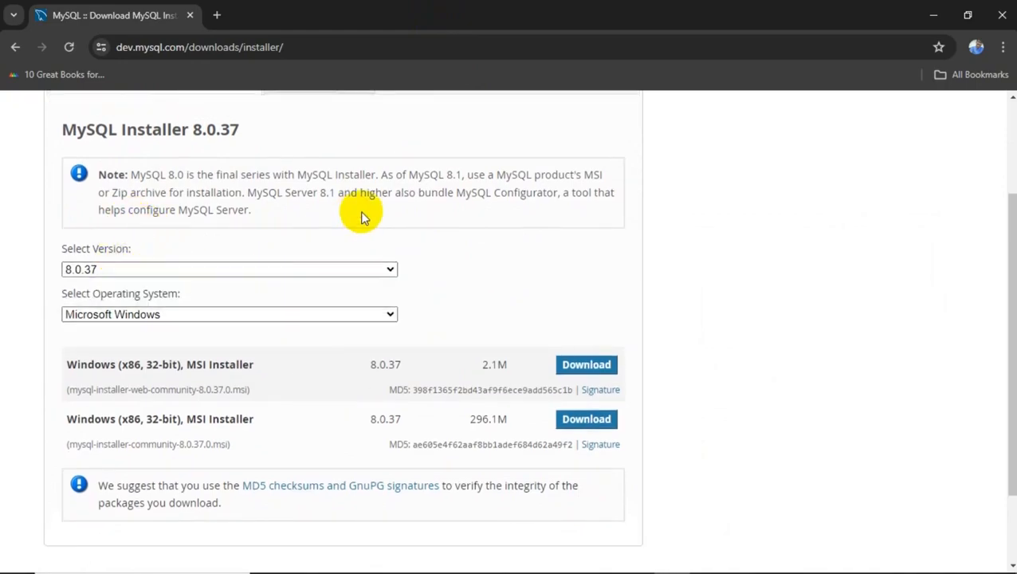
left_click(204, 318)
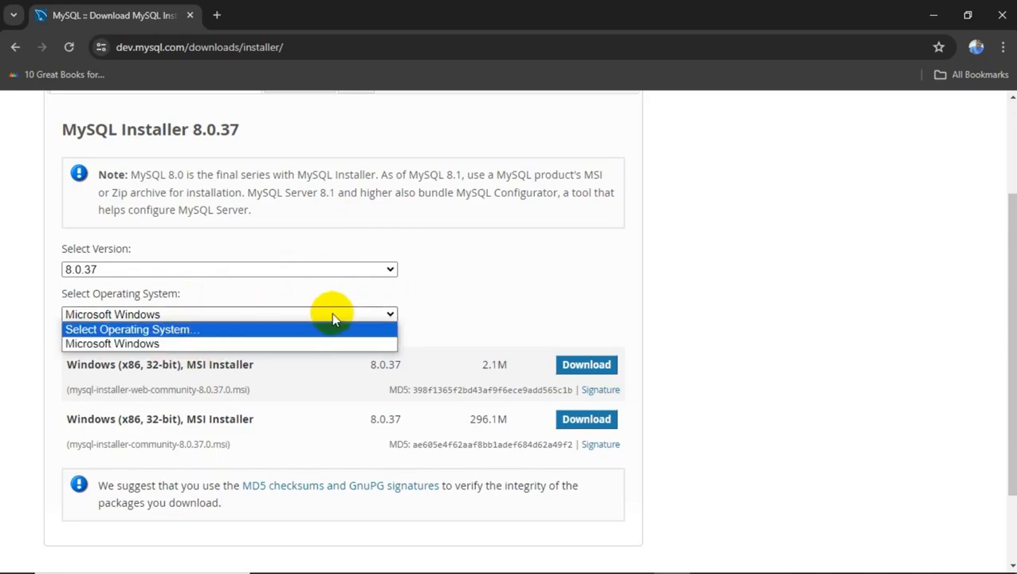
left_click(215, 345)
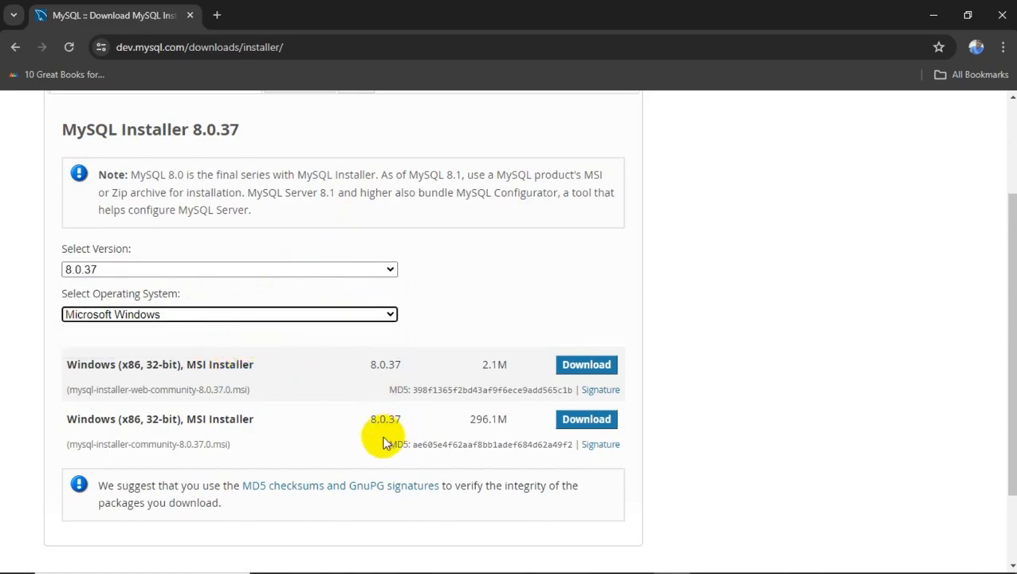
scroll(381, 438, "down", 1)
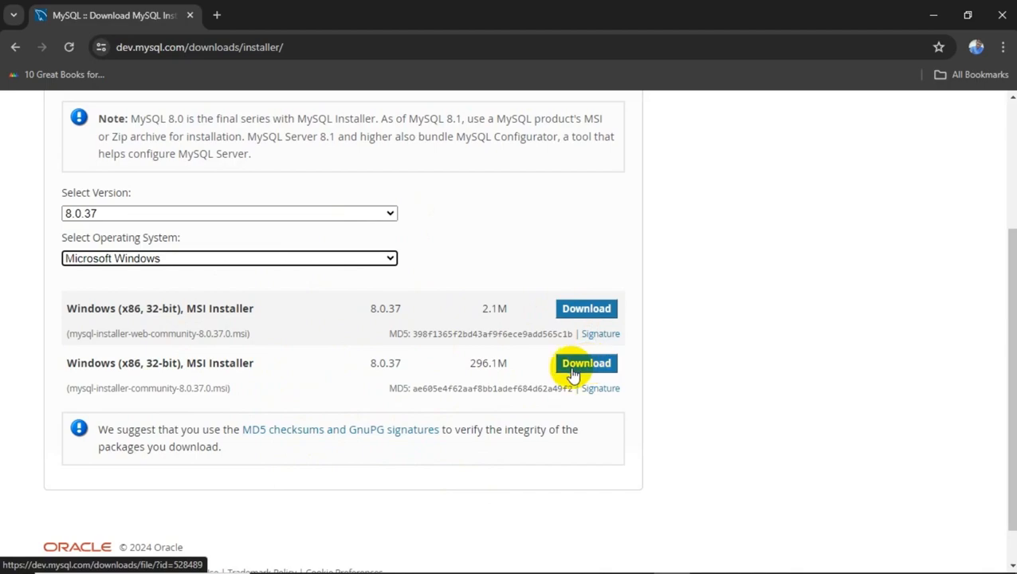
Download the 2.1M MySQL web installer MSI without signing in, then launch it from Chrome's downloads.
left_click(571, 316)
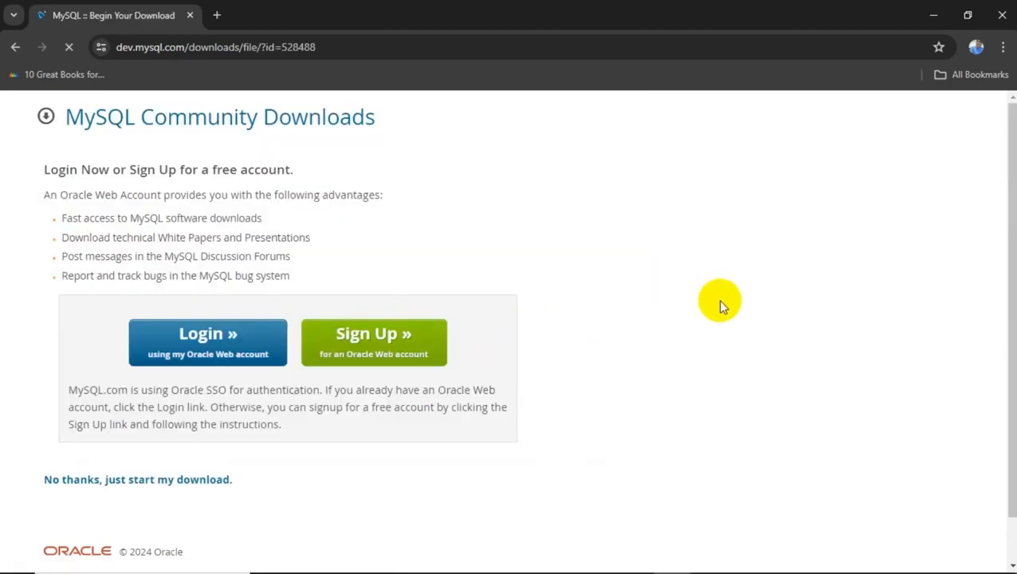
scroll(468, 396, "down", 1)
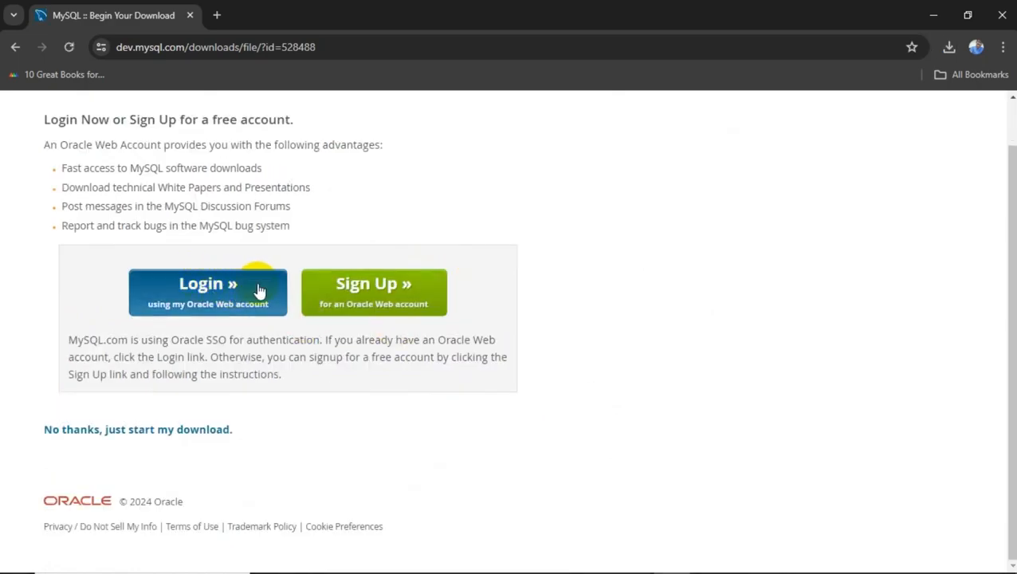
left_click(155, 429)
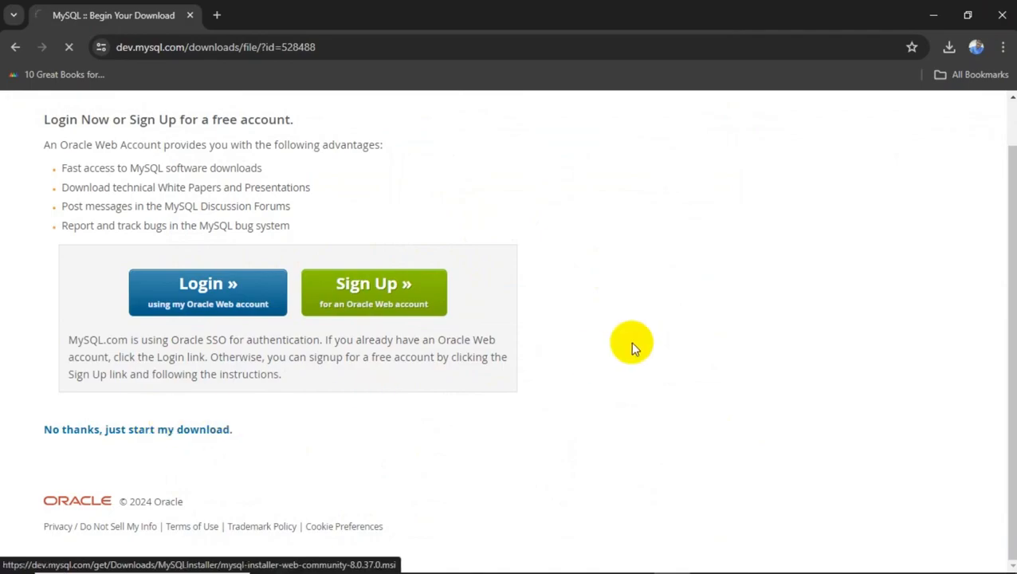
left_click(948, 47)
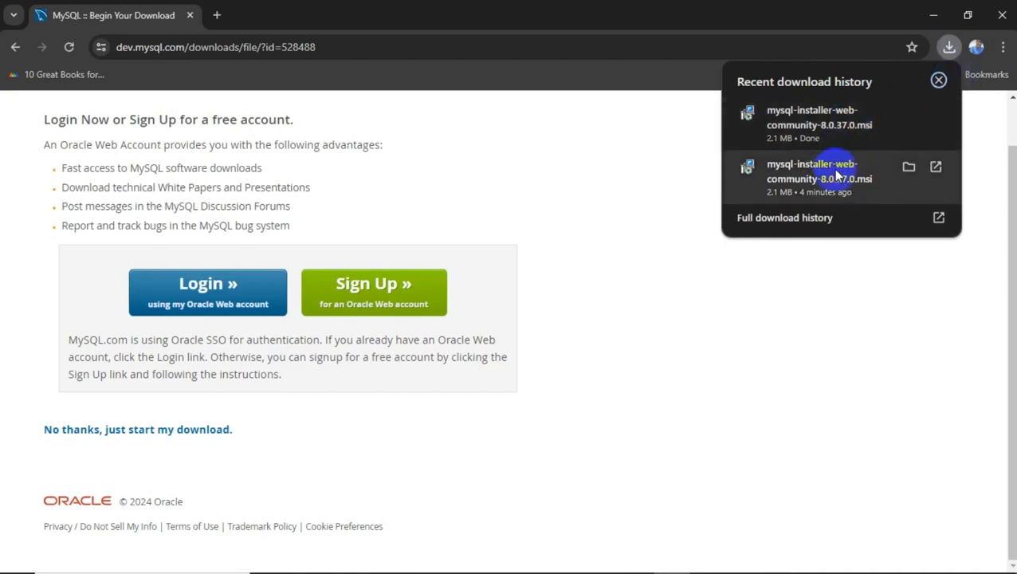
left_click(864, 123)
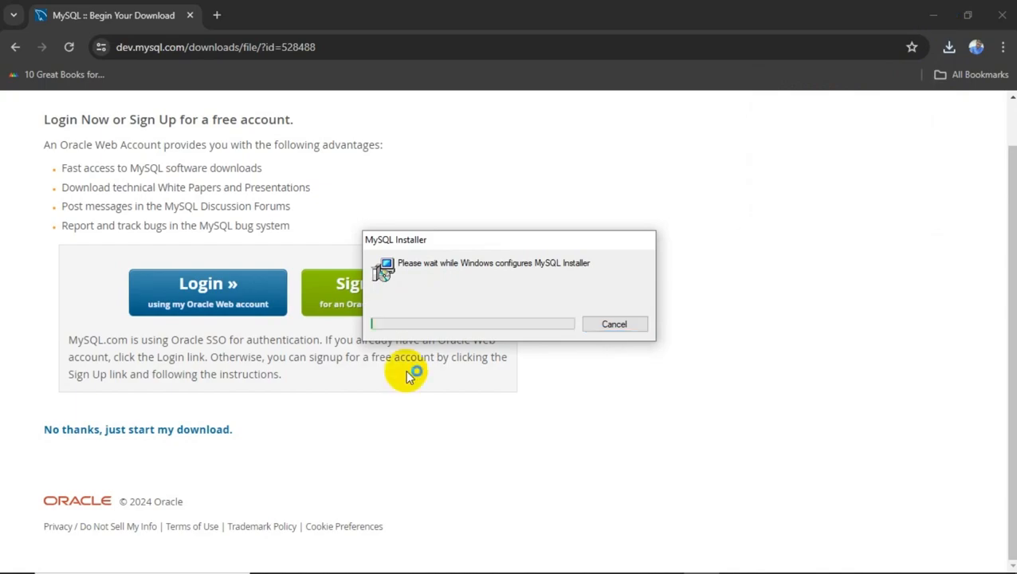
Minimize Chrome and pick the Custom setup type, advancing to Select Products.
left_click(931, 17)
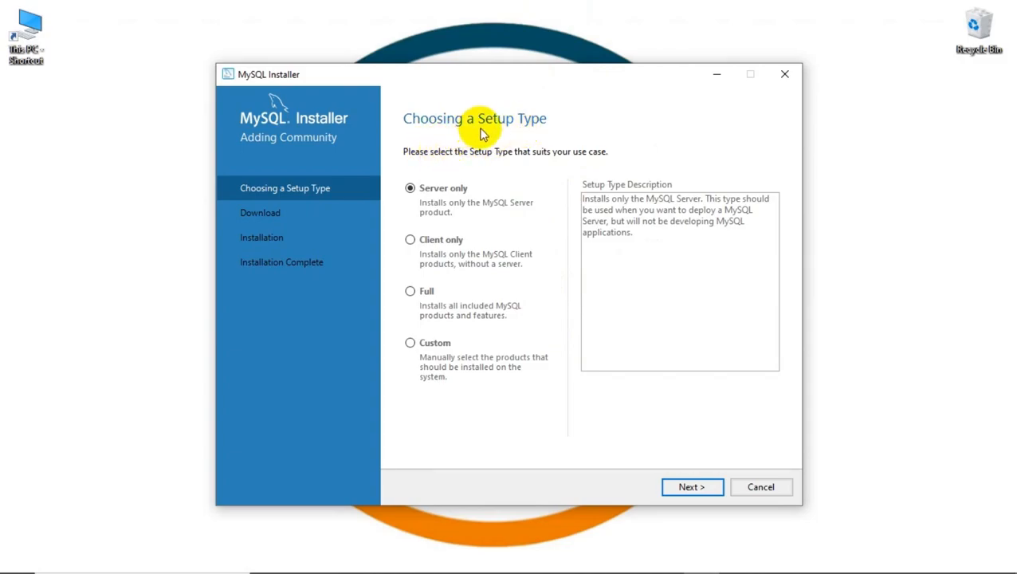
left_click(410, 342)
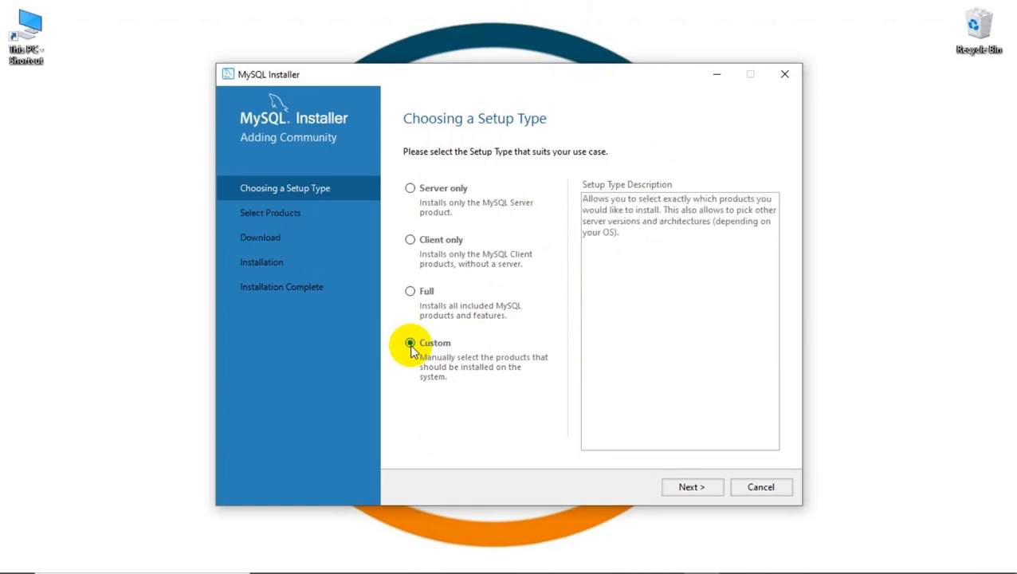
left_click(680, 493)
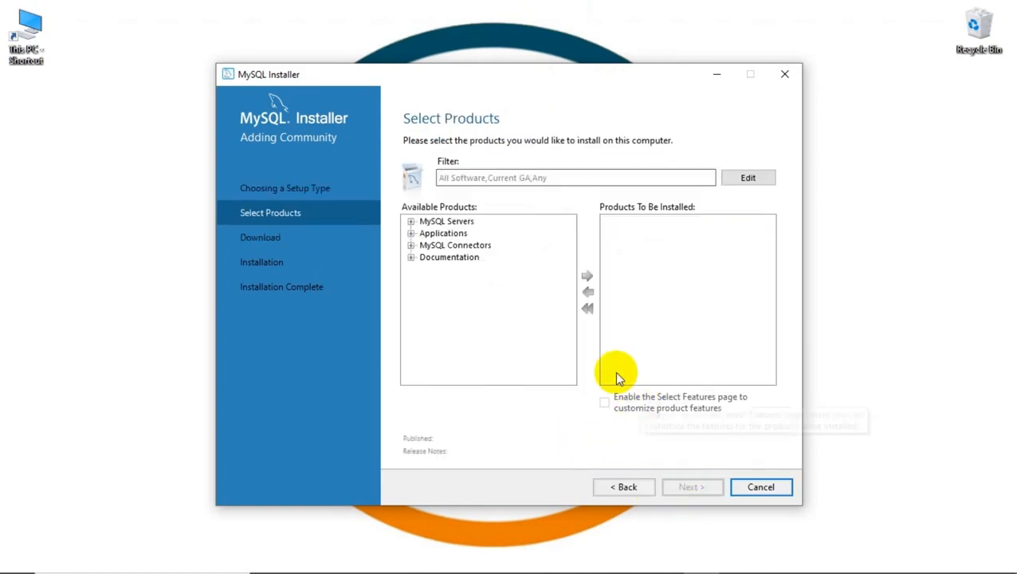
Add MySQL Server 8.0.37 - X64 from MySQL Servers > MySQL Server > 8.0 to the install list.
left_click(410, 221)
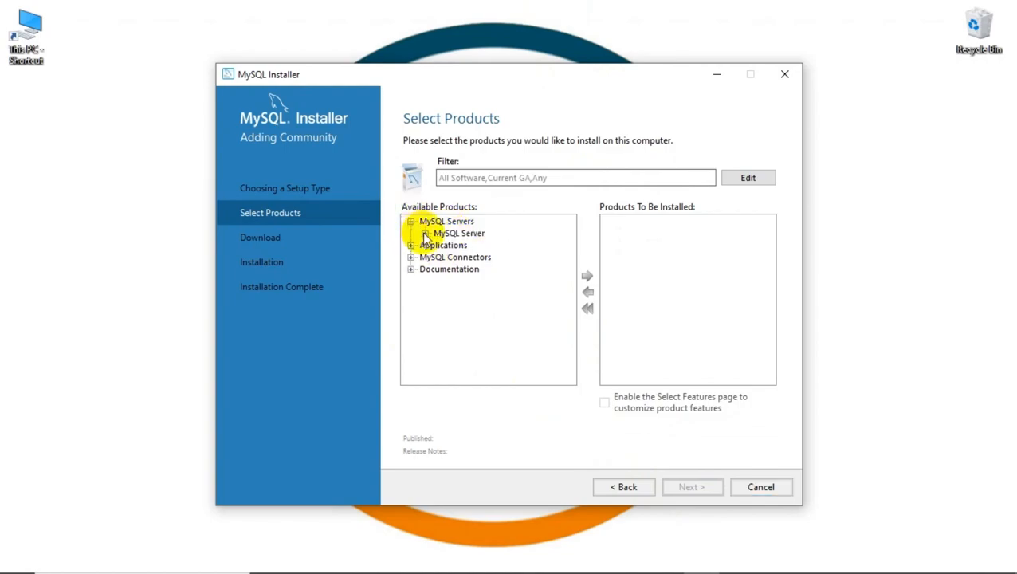
left_click(425, 234)
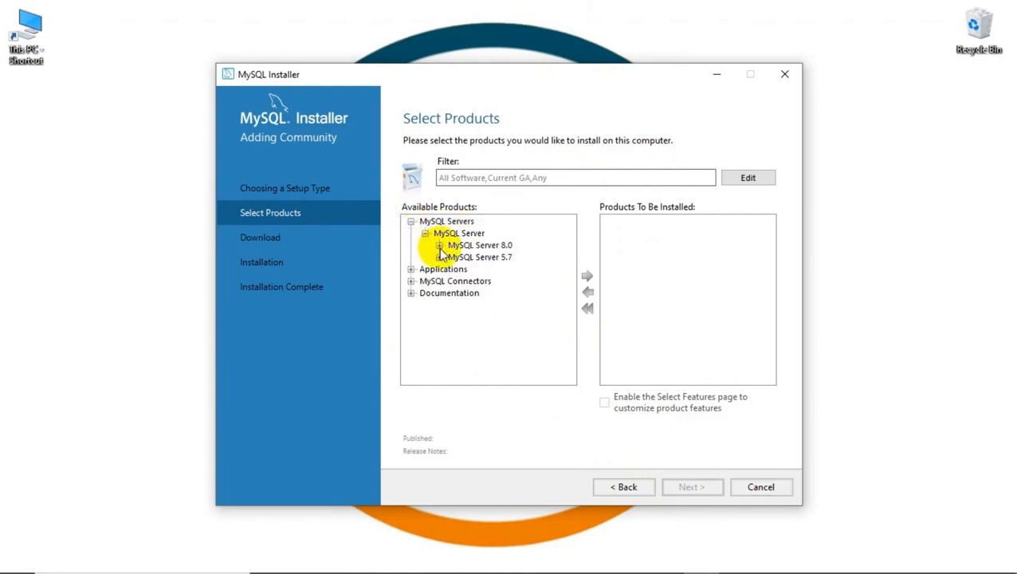
left_click(440, 247)
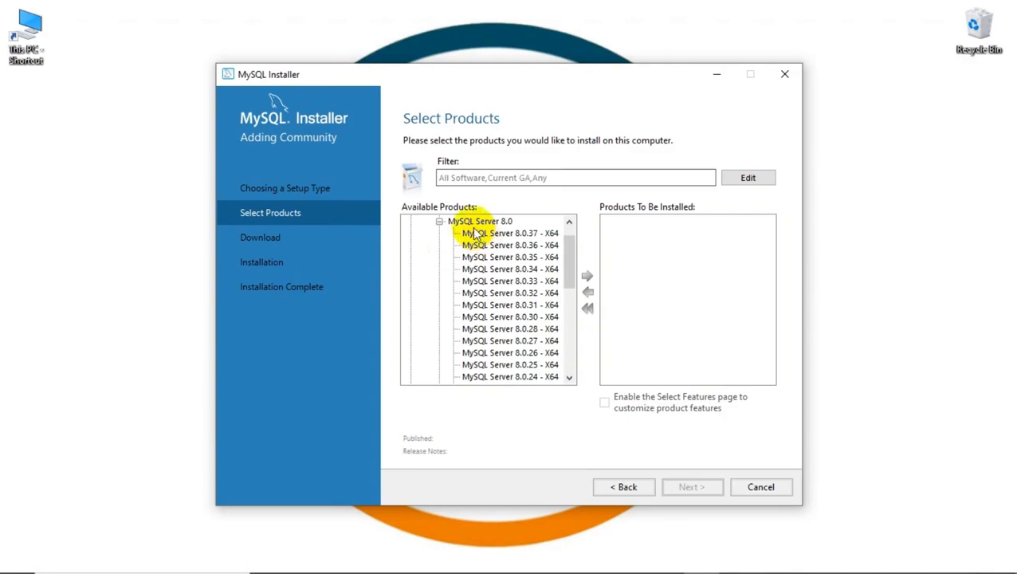
left_click(476, 233)
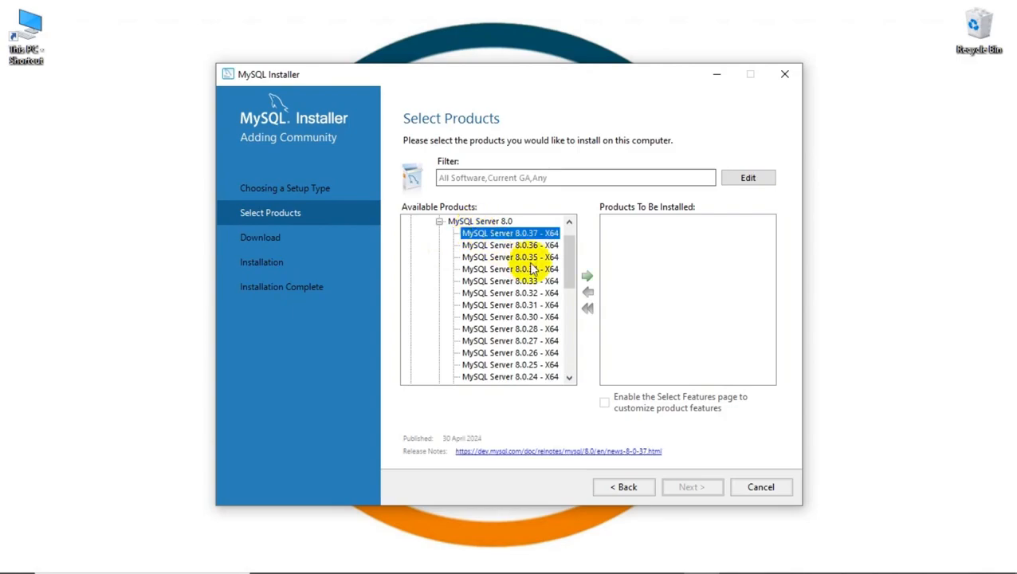
left_click(586, 276)
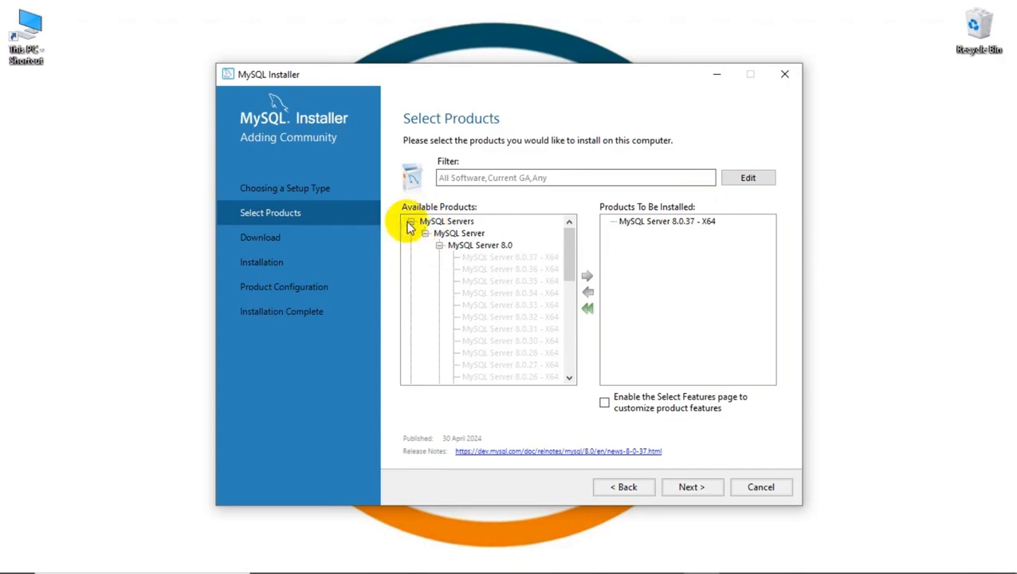
Add MySQL Workbench 8.0.36 - X64 from Applications > MySQL Workbench to the install list.
left_click(410, 223)
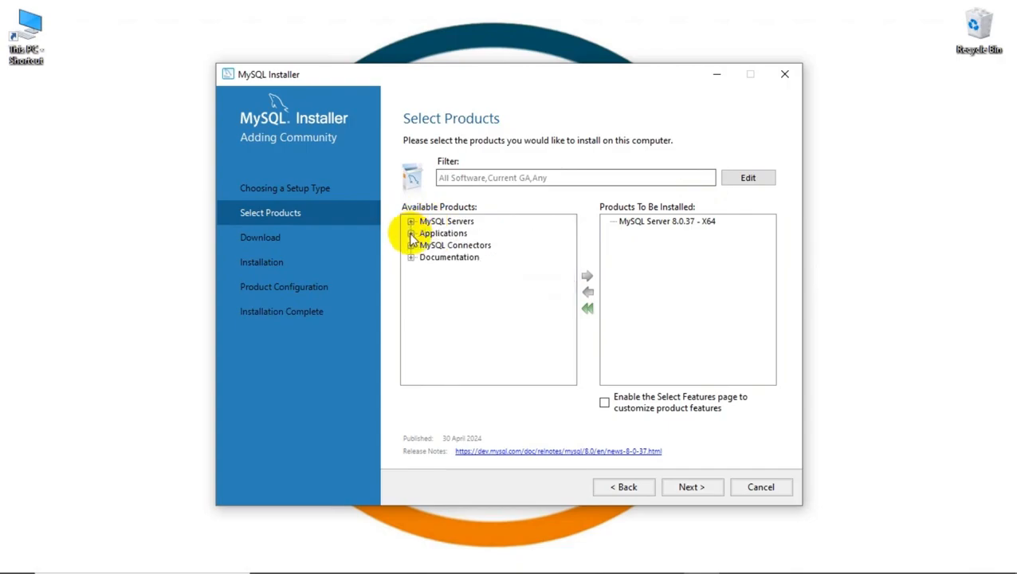
left_click(411, 234)
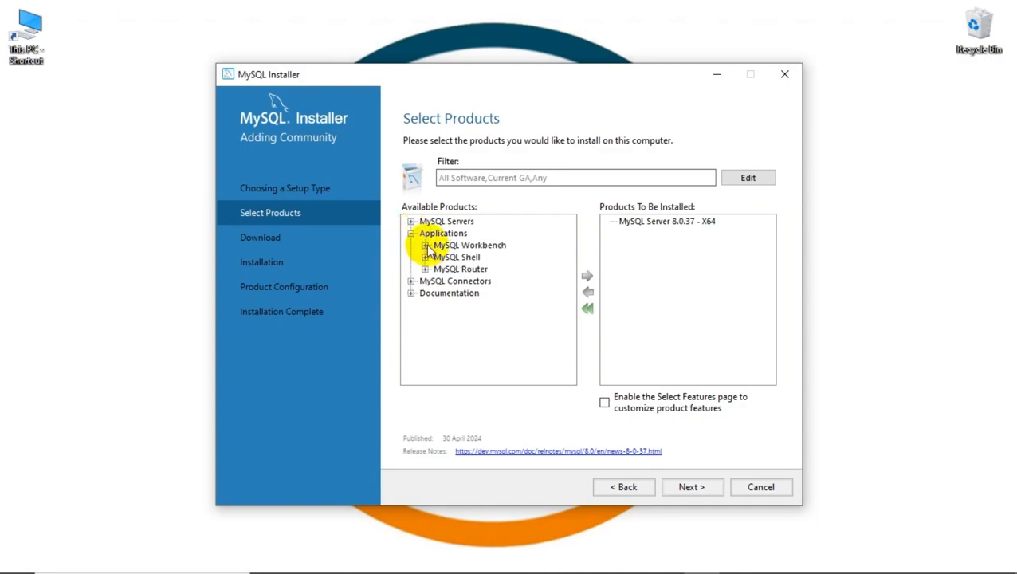
left_click(426, 246)
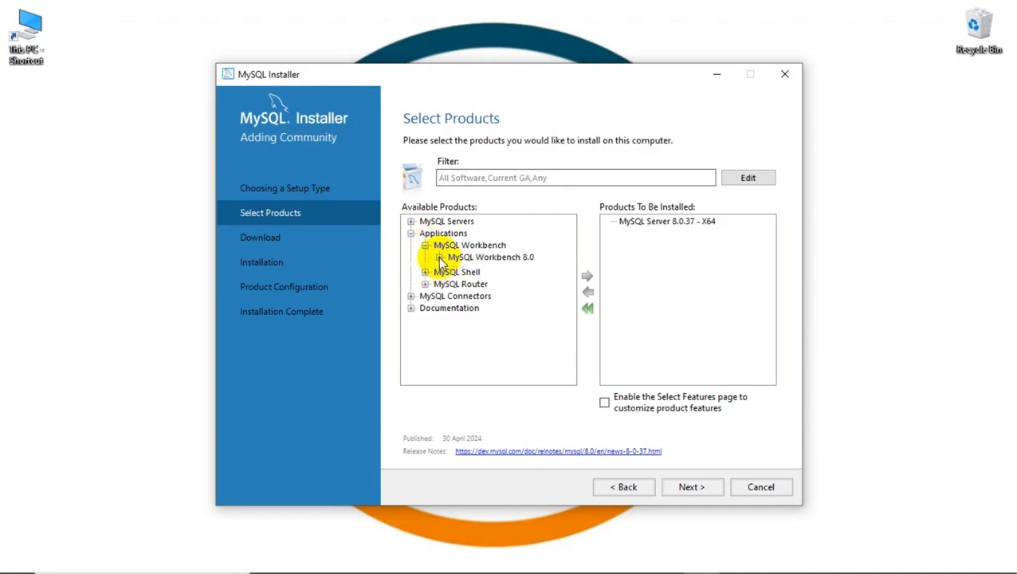
left_click(438, 256)
left_click(477, 234)
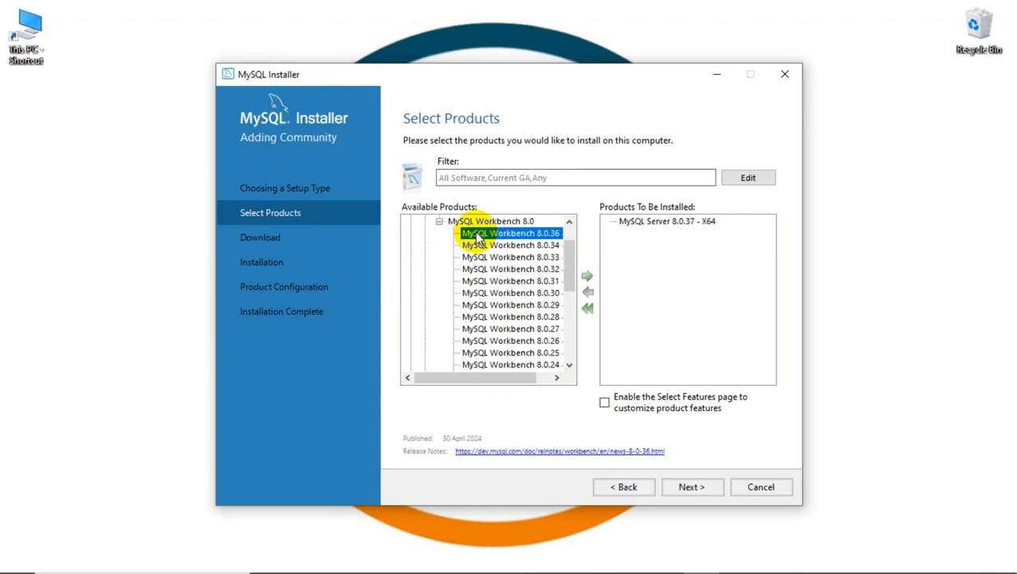
left_click(587, 277)
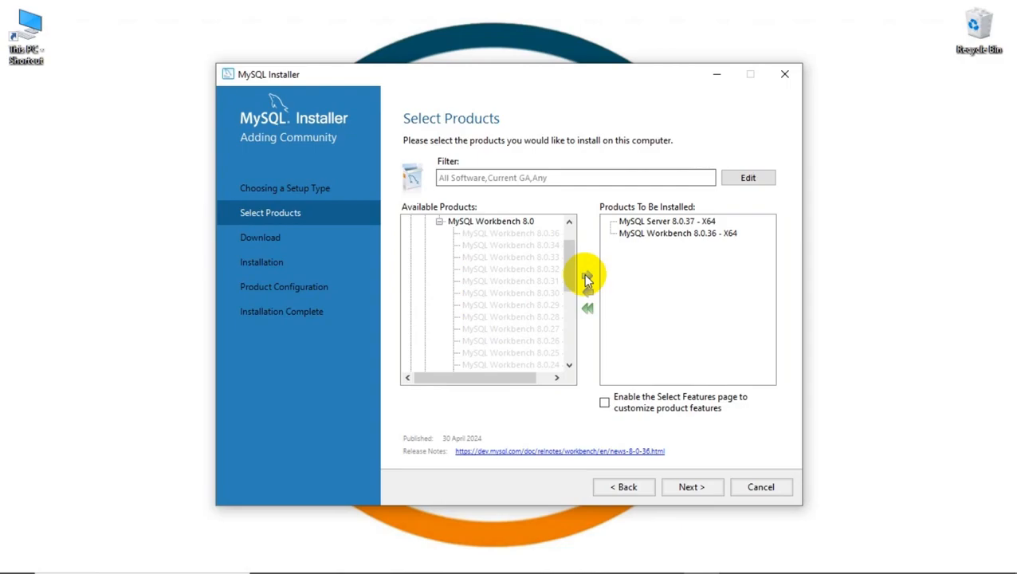
Go past Select Products and Path Conflicts with the default directories to the Download page.
left_click(687, 487)
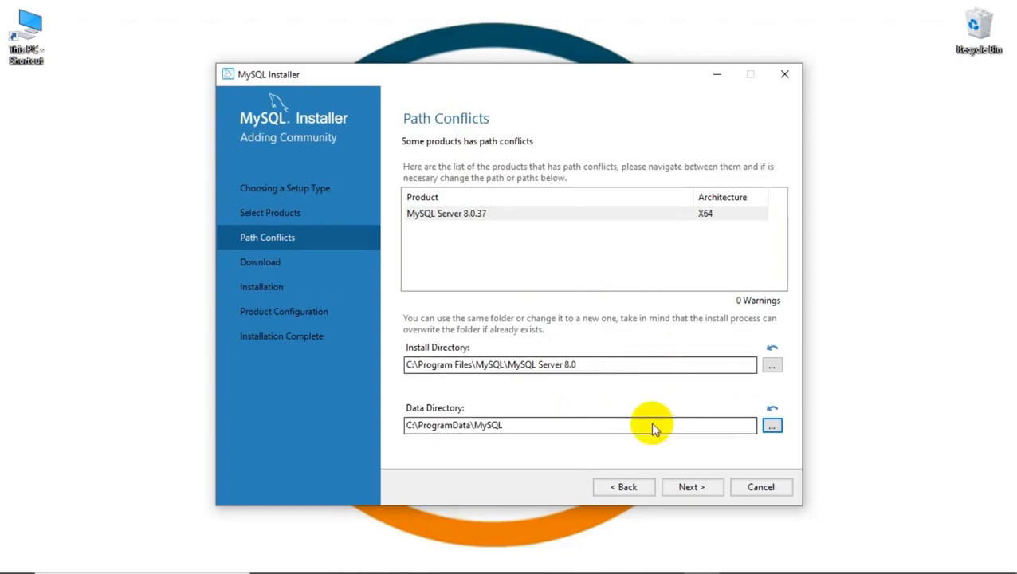
left_click(688, 488)
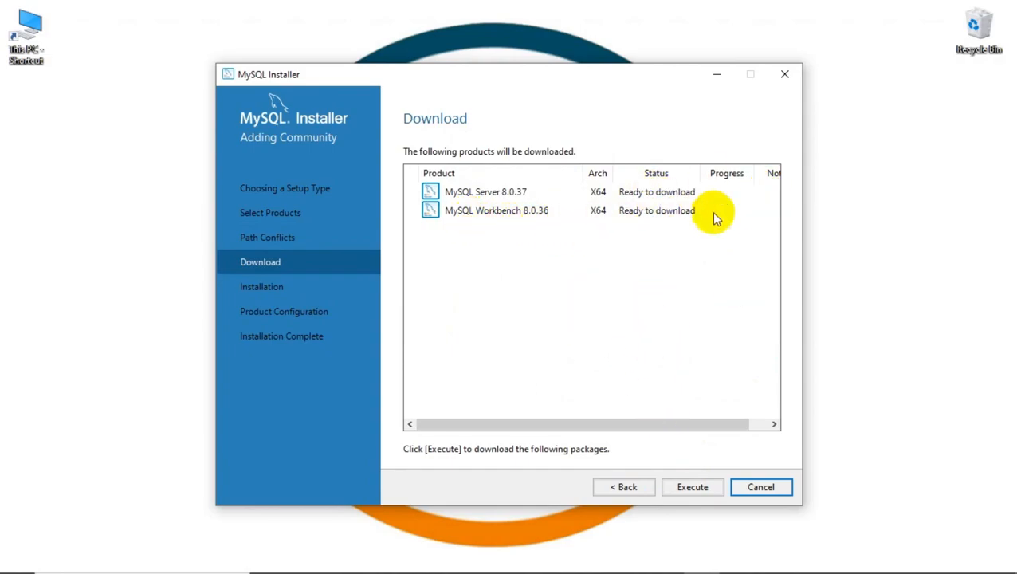
Execute the download of Server 8.0.37 and Workbench 8.0.36, then proceed to Installation.
left_click(686, 488)
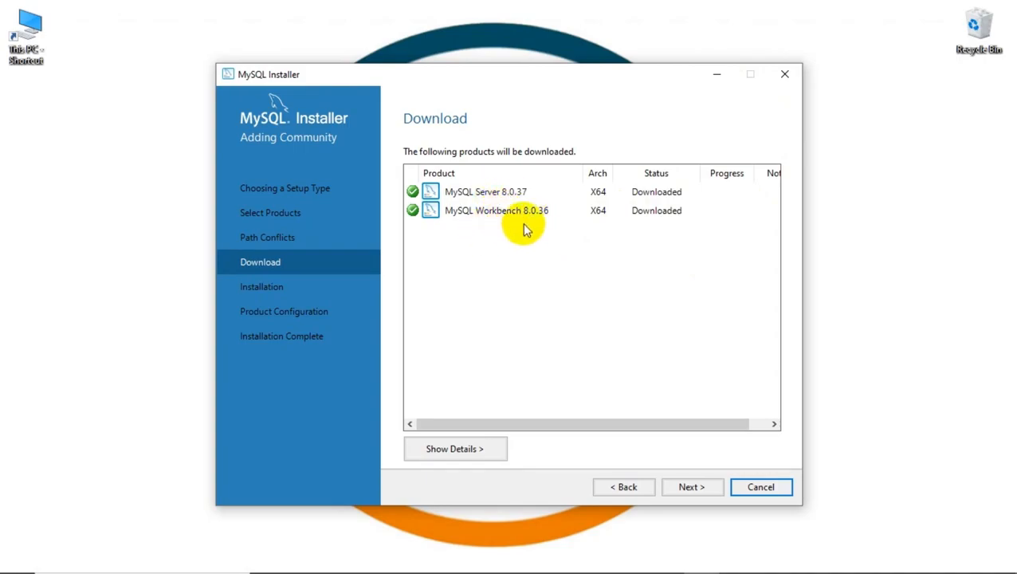
left_click(690, 488)
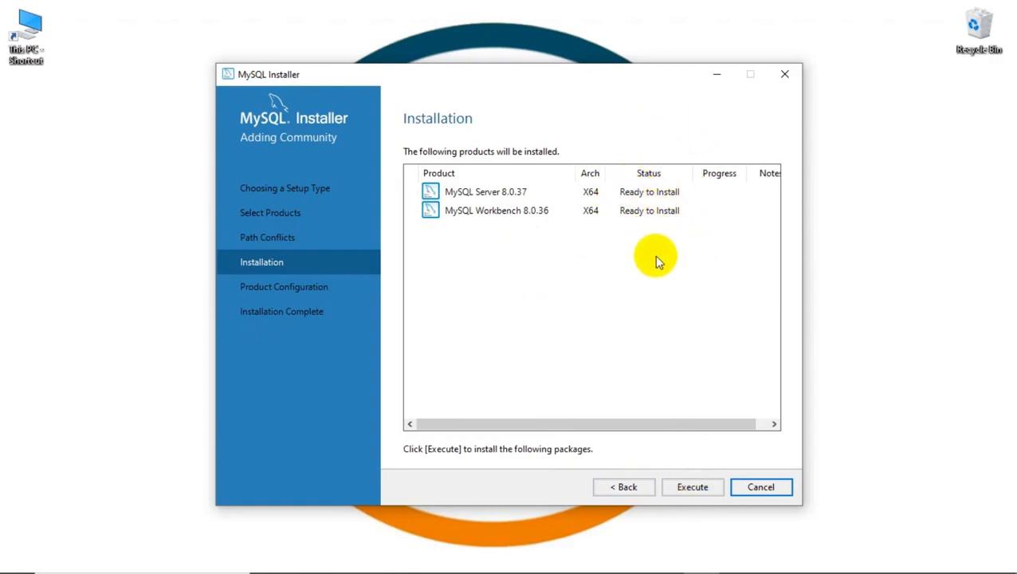
Execute the installation of Server 8.0.37 and Workbench 8.0.36, then proceed to Product Configuration.
left_click(709, 489)
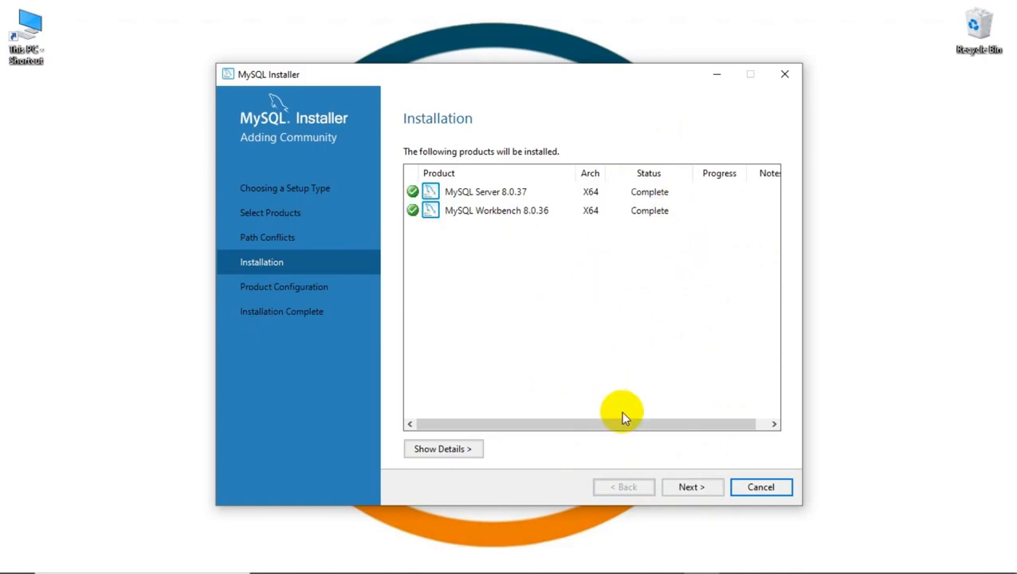
left_click(687, 490)
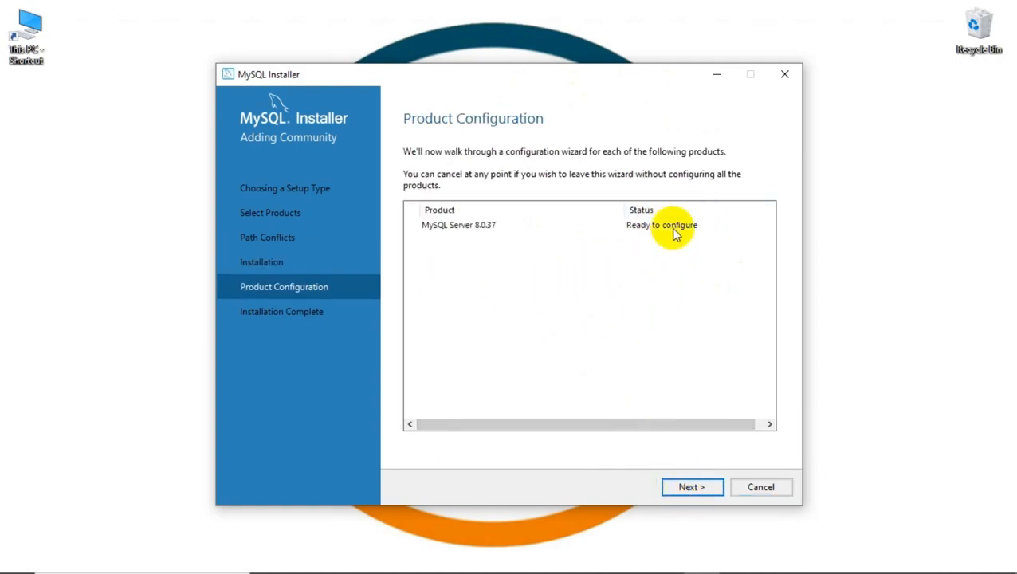
Accept Development Computer on port 3306 and strong password encryption as defaults.
left_click(690, 487)
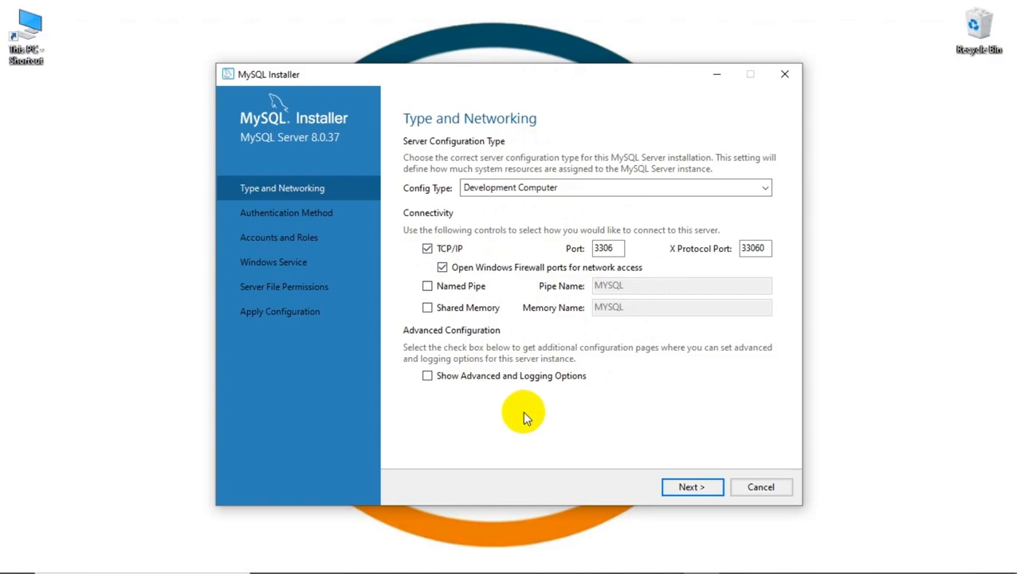
left_click(684, 487)
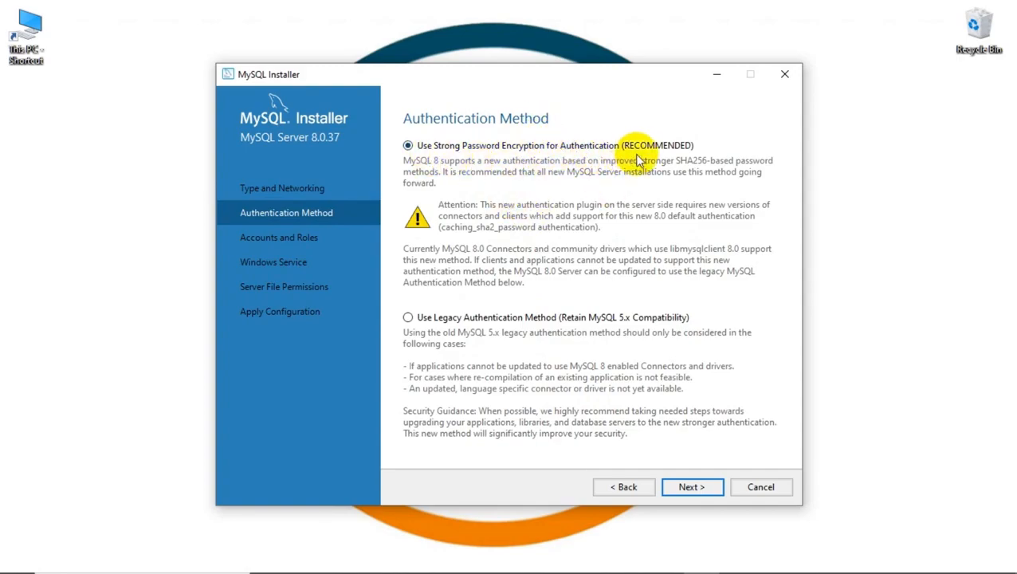
left_click(709, 487)
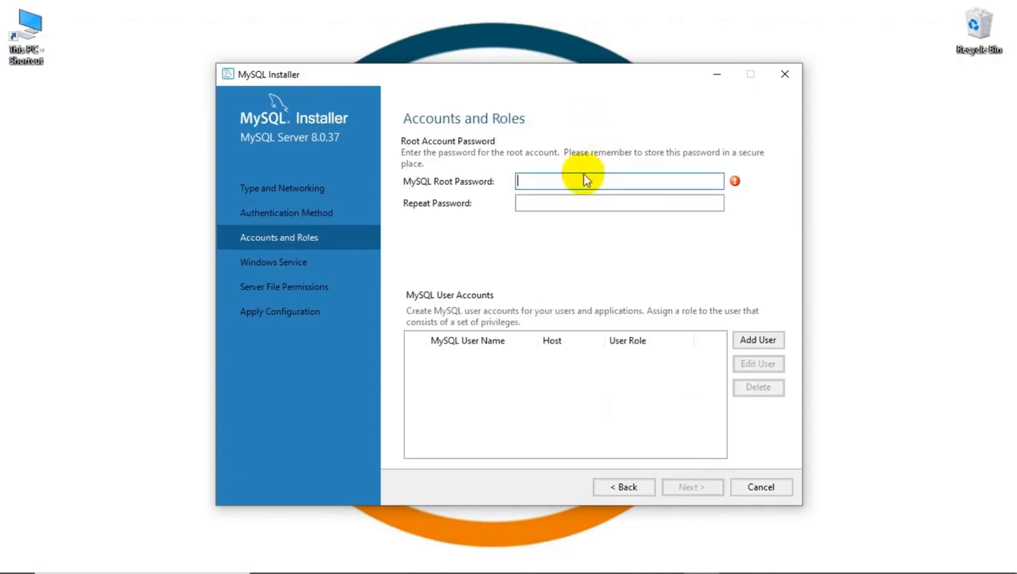
Enter the root account password in both password fields and continue to Windows Service.
type("root123456")
left_click(561, 205)
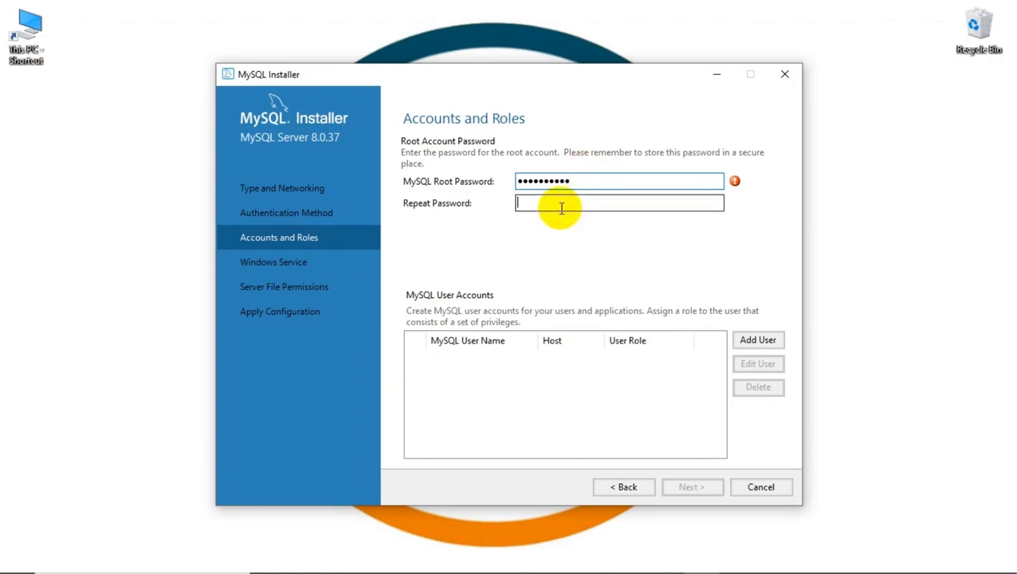
type("root1")
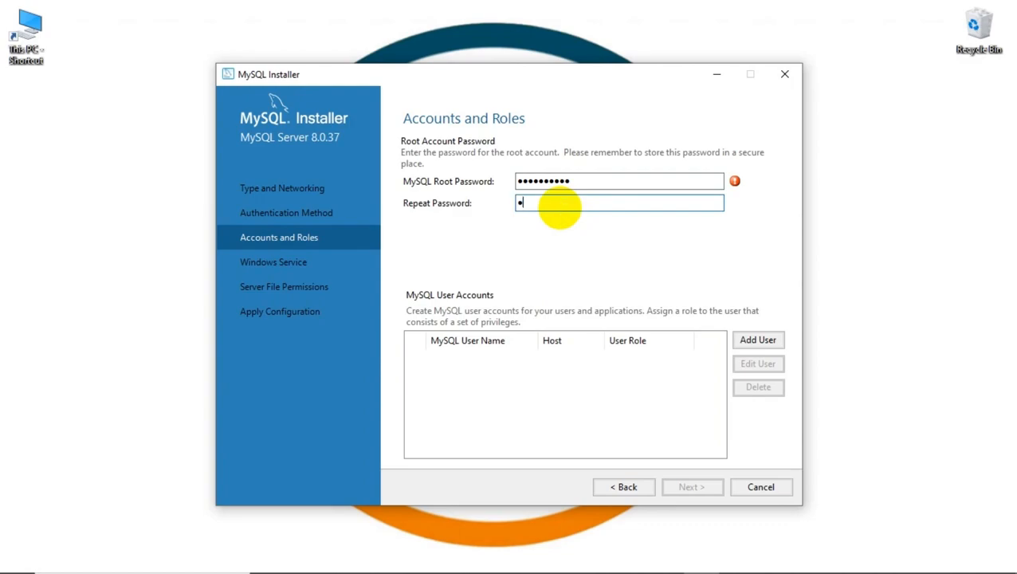
type("23456")
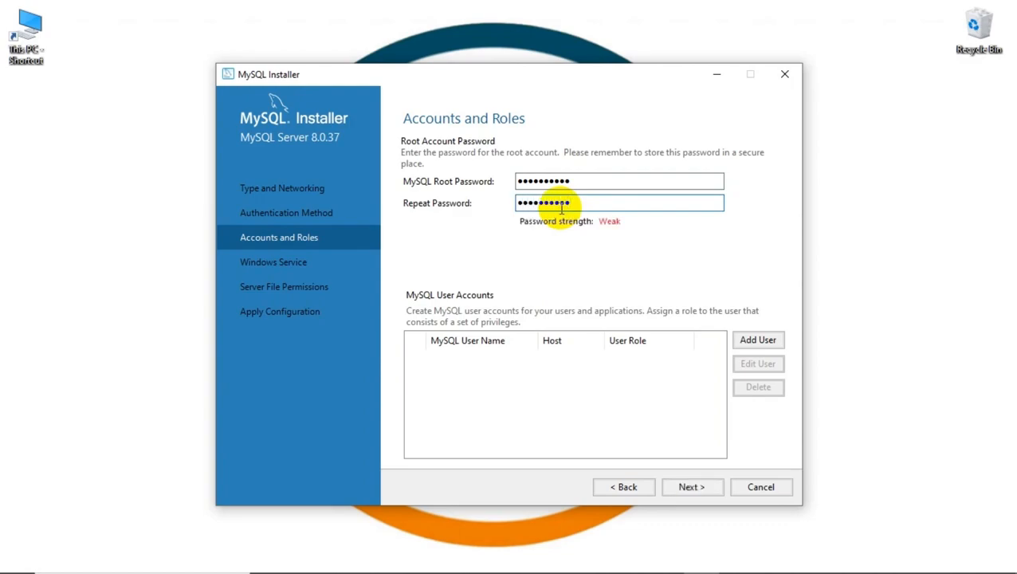
left_click(717, 489)
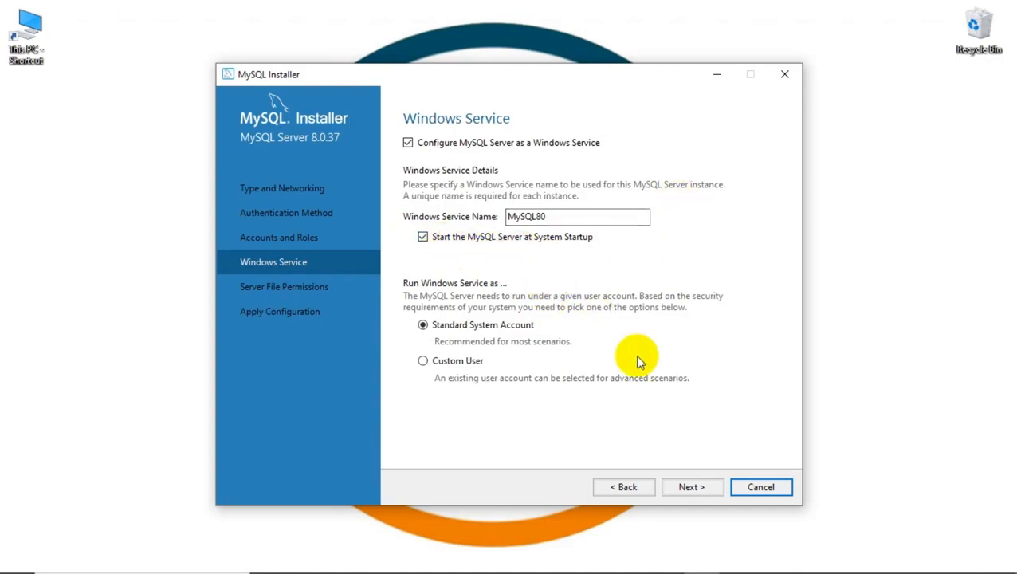
Keep the MySQL80 service and default file permissions, execute Apply Configuration, and finish.
left_click(686, 490)
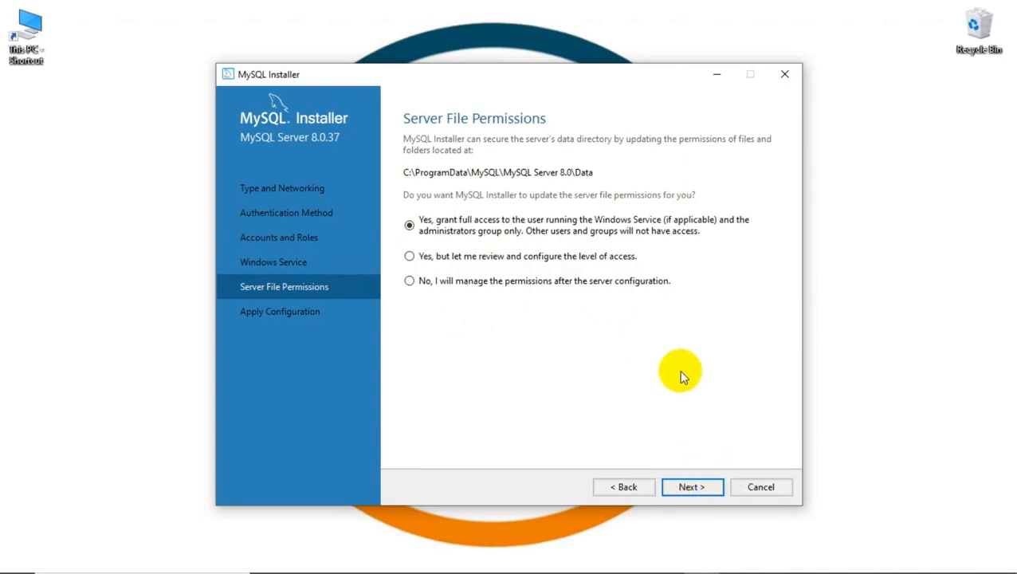
left_click(687, 488)
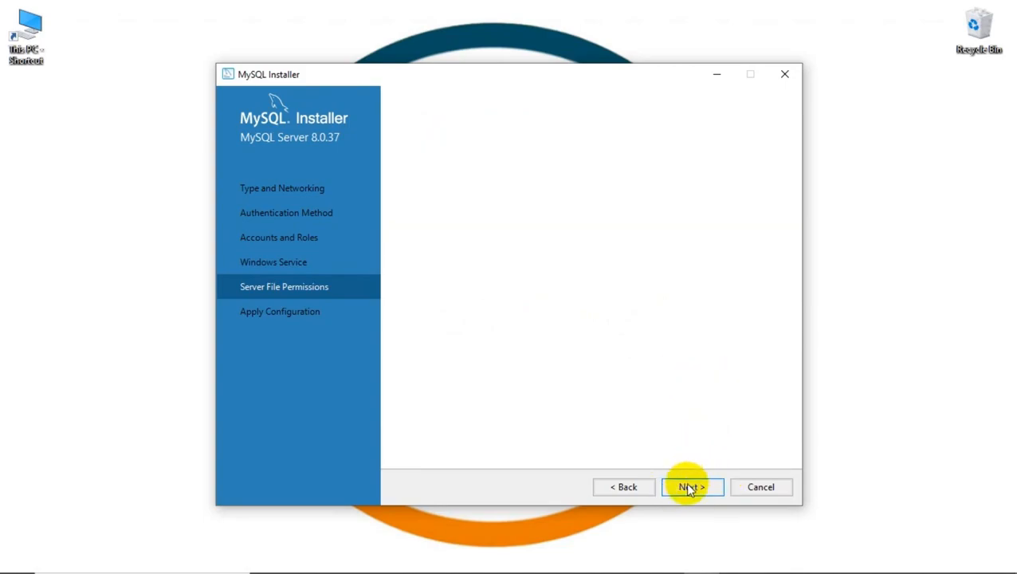
left_click(700, 487)
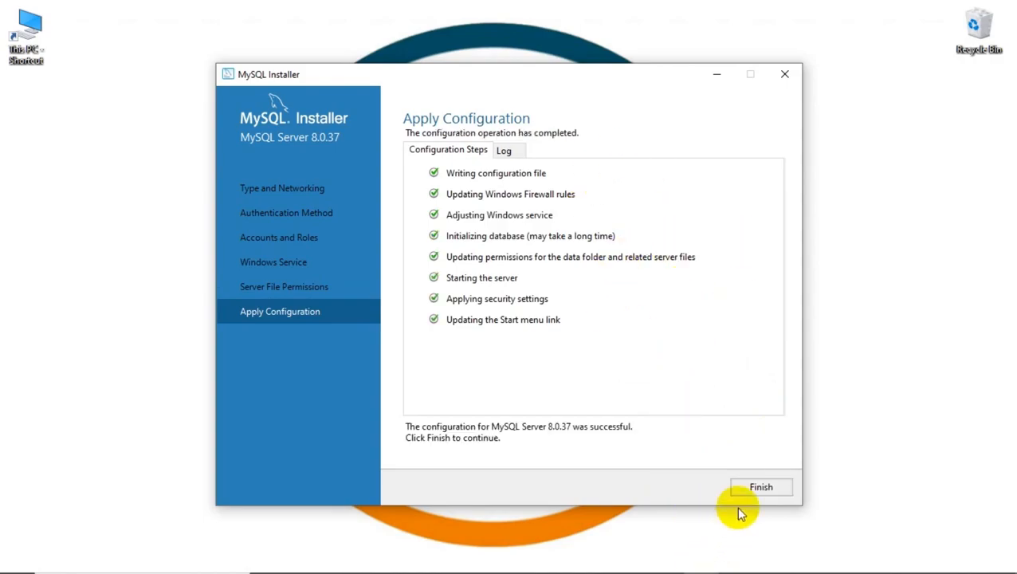
left_click(753, 488)
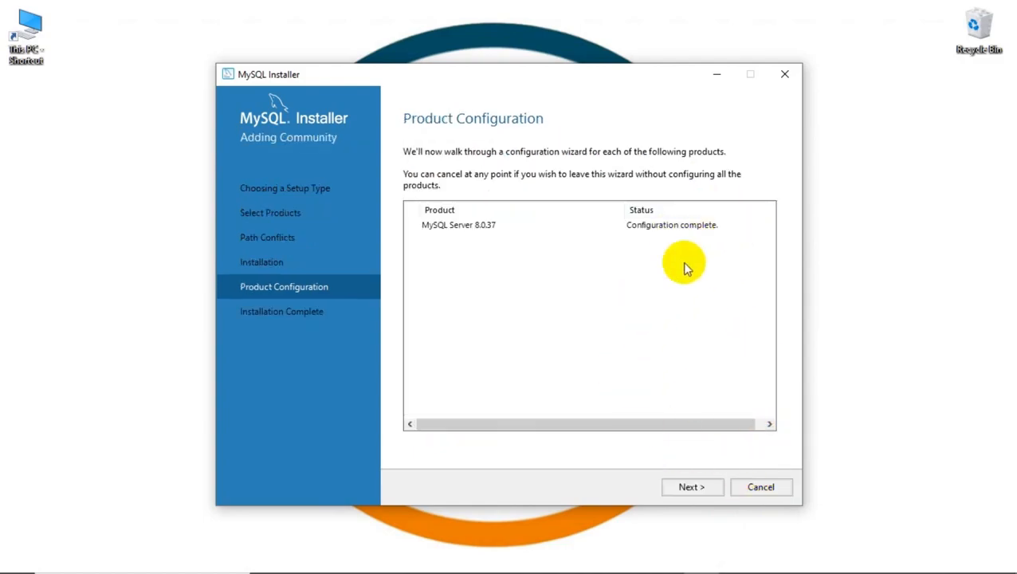
Finish the installer with Start MySQL Workbench checked so Workbench opens.
left_click(678, 487)
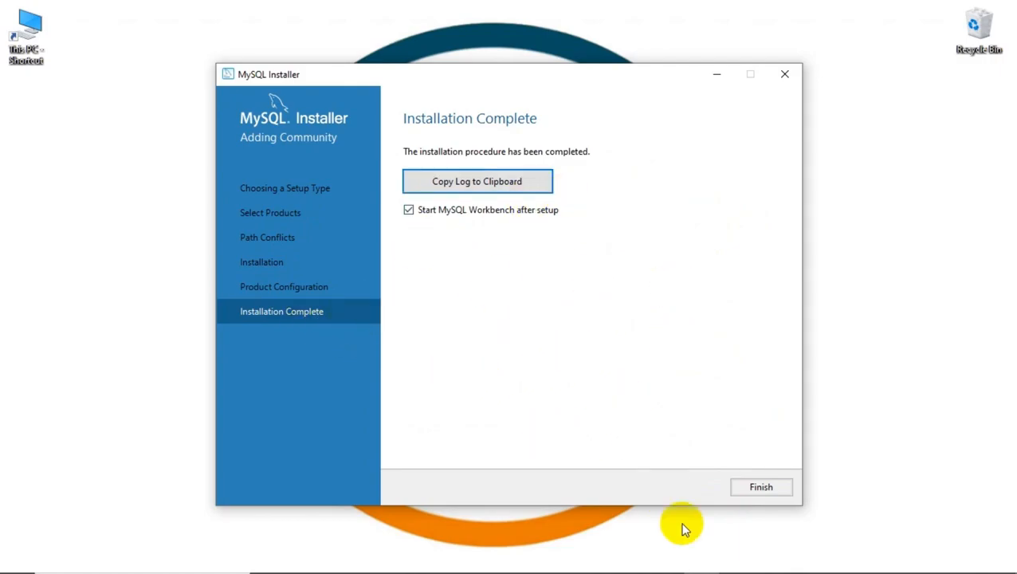
left_click(775, 493)
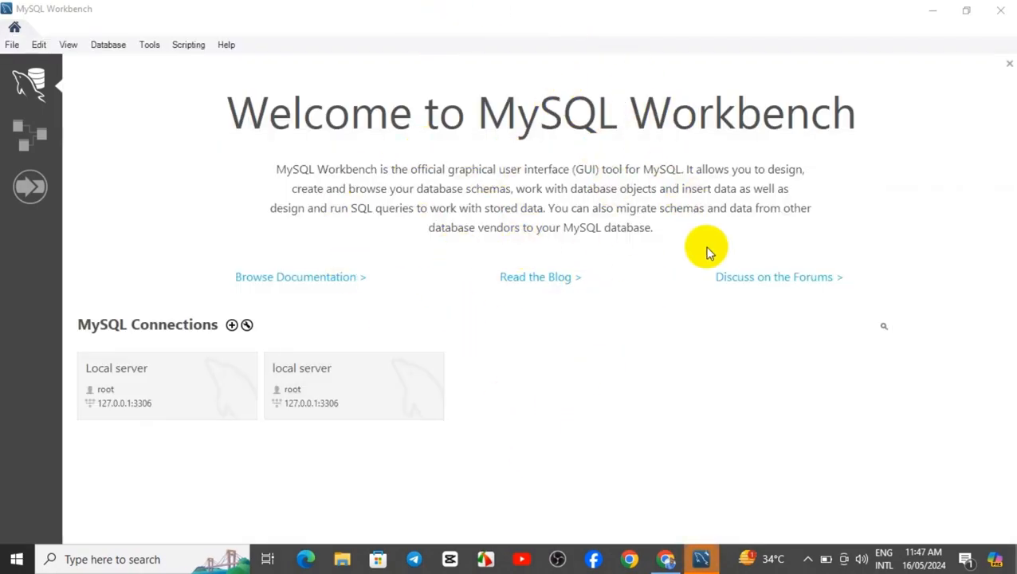
Open the Local server connection tile and log in as root with its password.
left_click(616, 371)
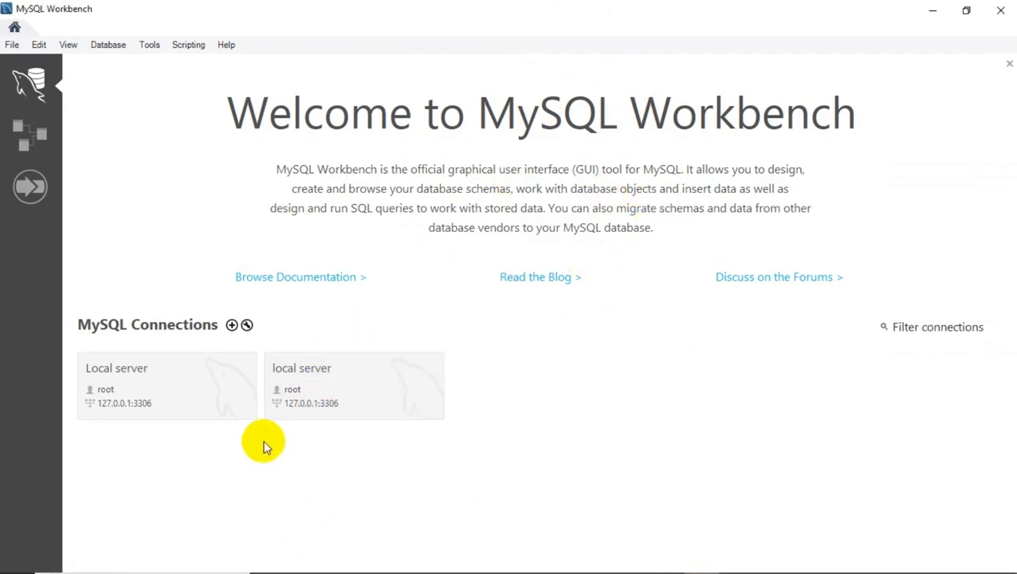
left_click(192, 399)
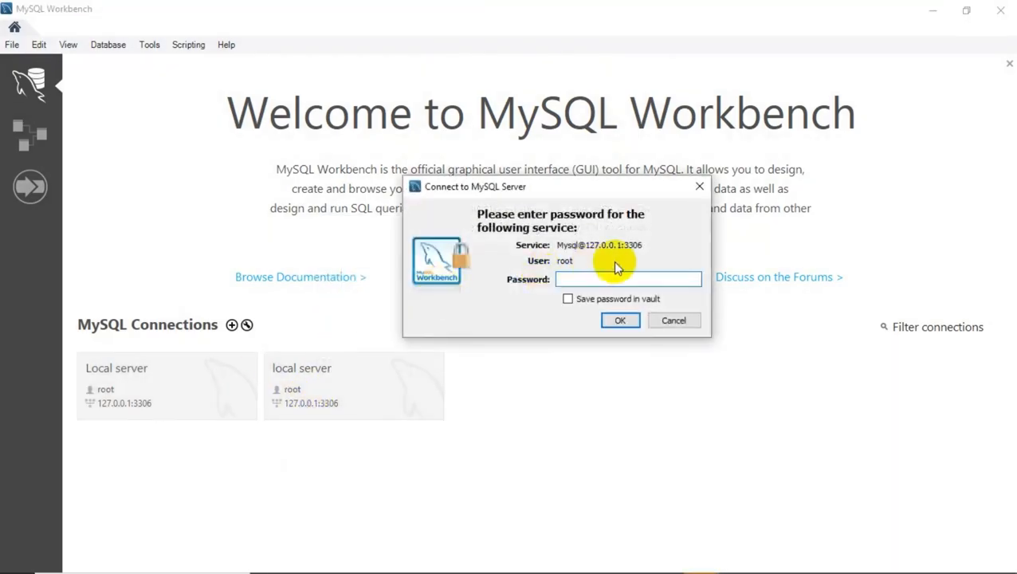
type("********")
key("Return")
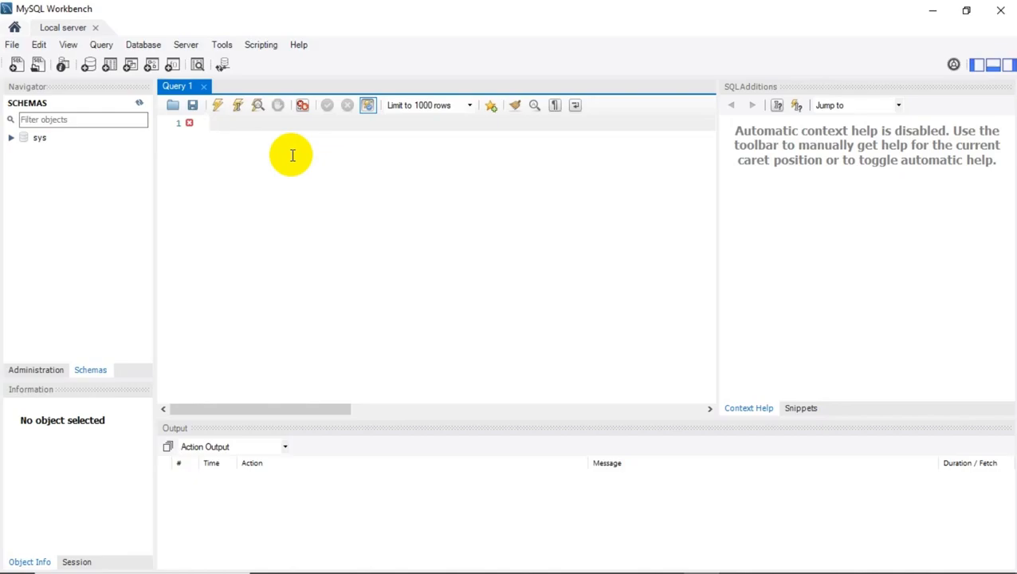
Execute 'Show Databases' in Query 1, listing four databases including sys, then go back Home.
key("Return")
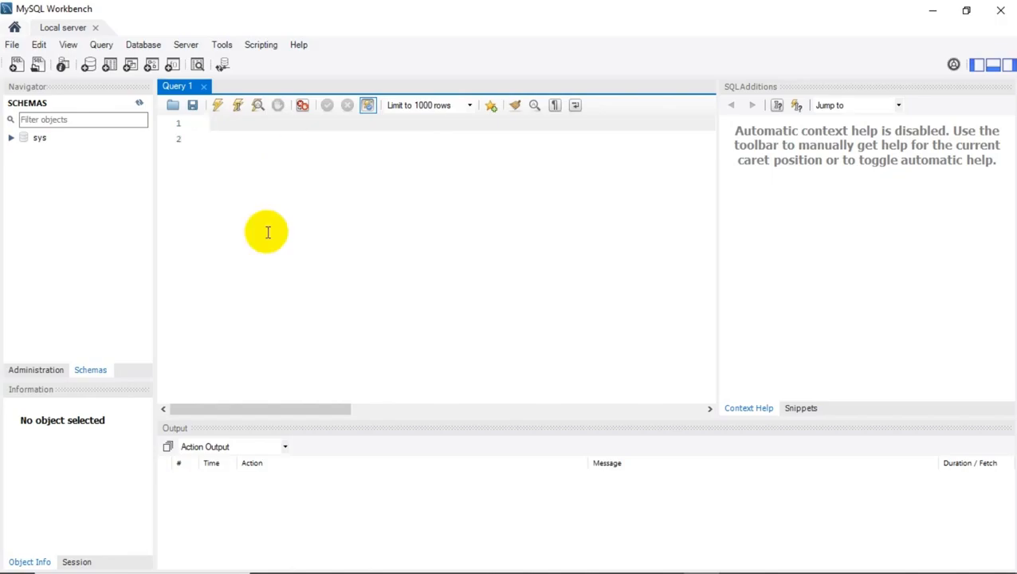
type("Show Databases")
left_click(216, 106)
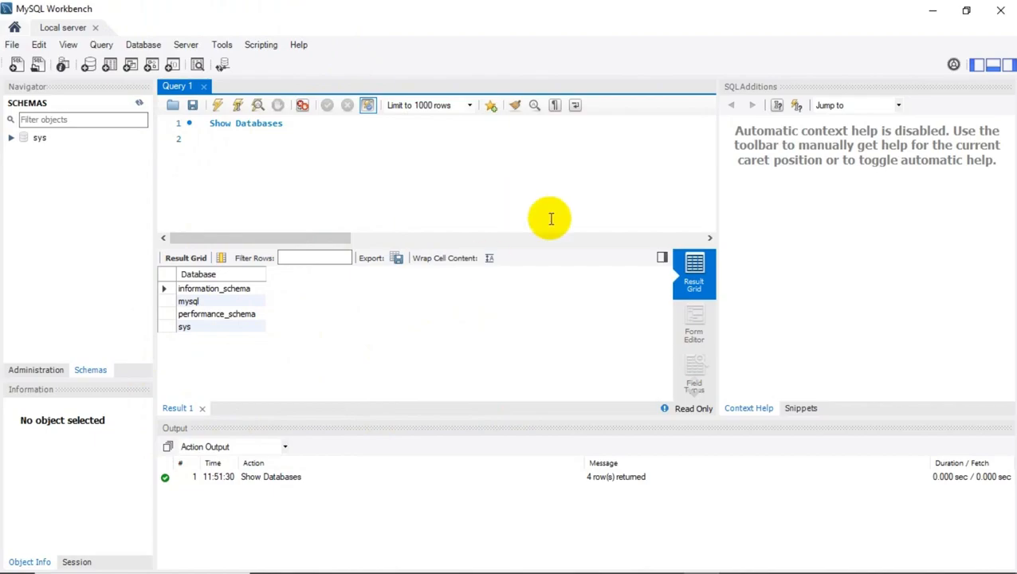
left_click(15, 27)
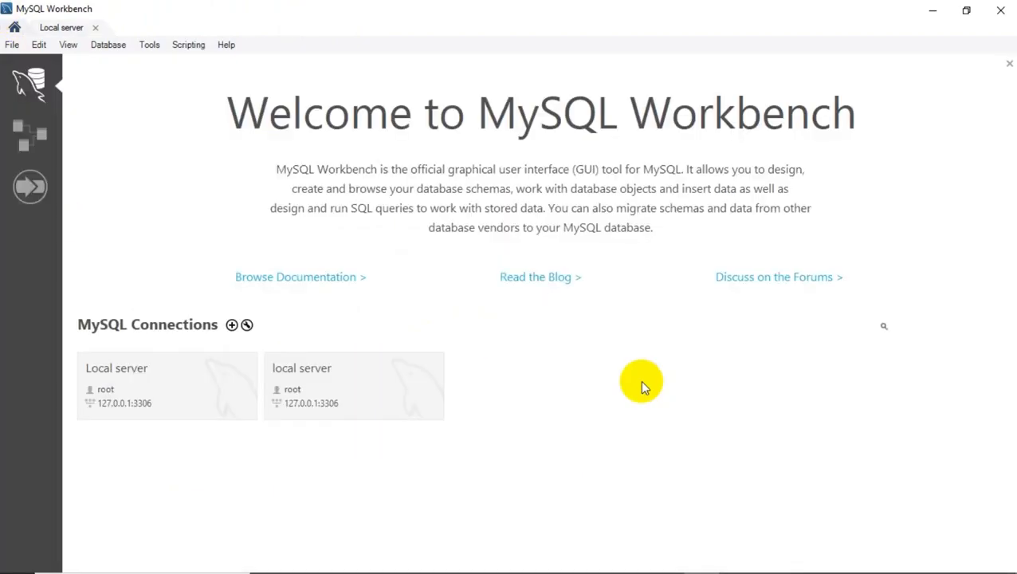